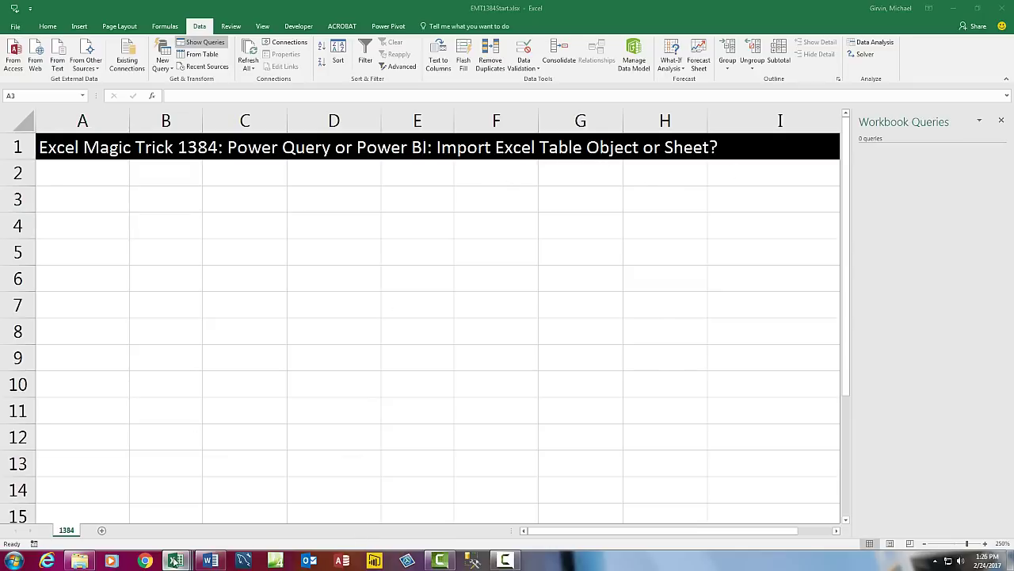
Step: Bring the 1384SourceDataTable workbook with its Date and Sales table to the front
mouse_move(175, 560)
left_click(214, 510)
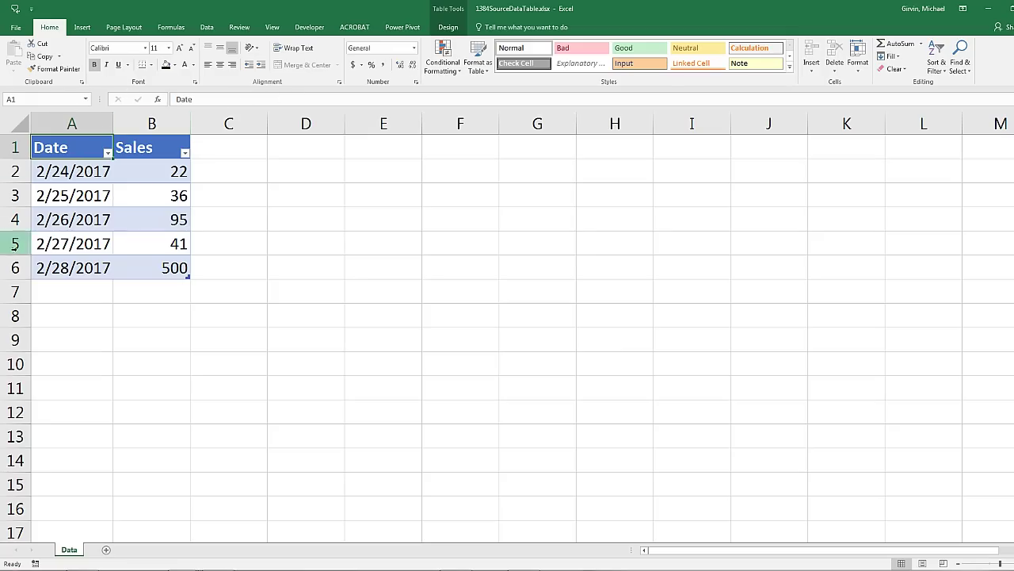
Step: Review the source table's Insert and Table Tools Design options
left_click(82, 28)
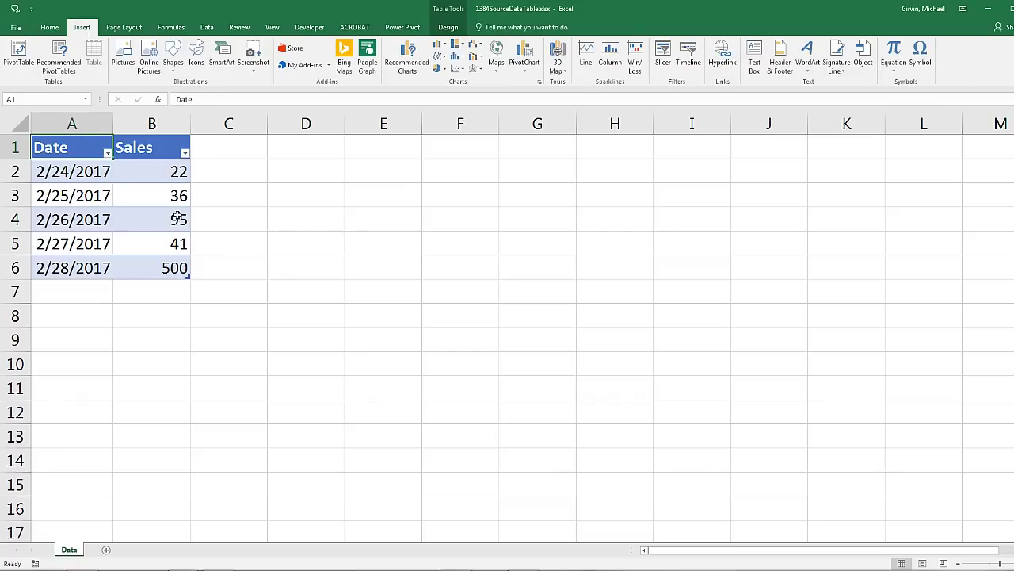
left_click(447, 32)
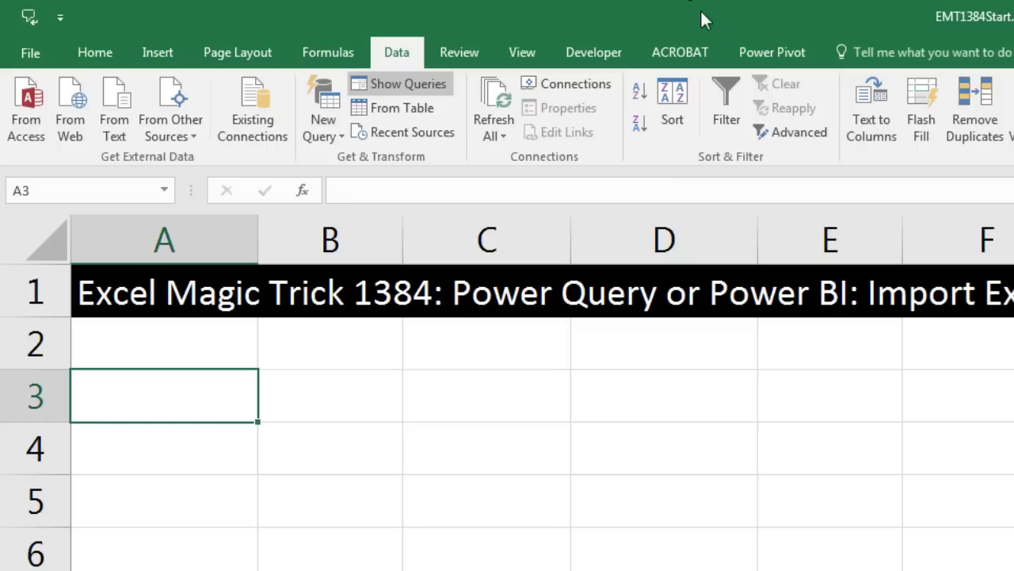
Step: Import the Data sheet of 1384SourceDataSheet.xlsx into the Power Query Editor
left_click(341, 128)
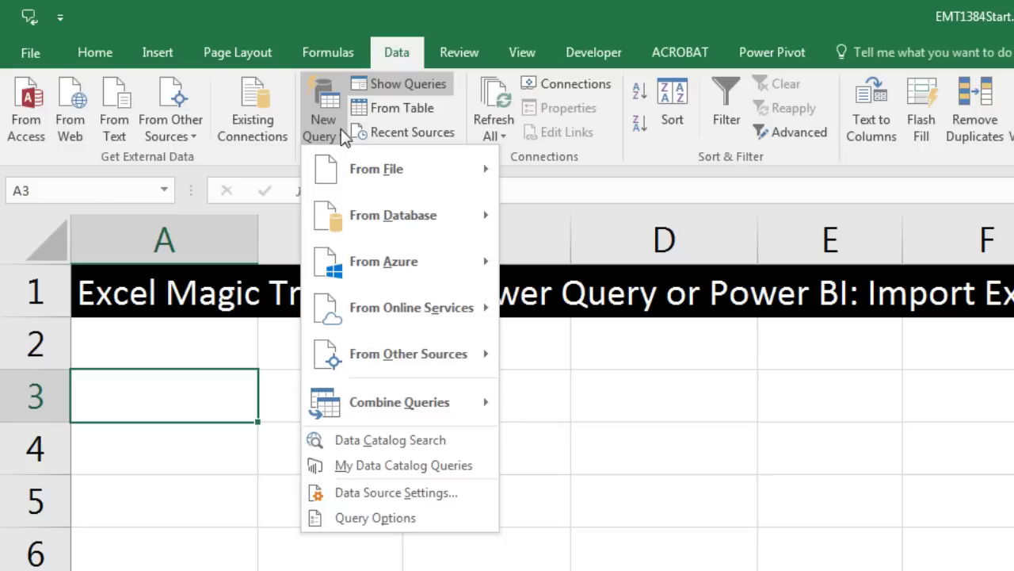
mouse_move(345, 181)
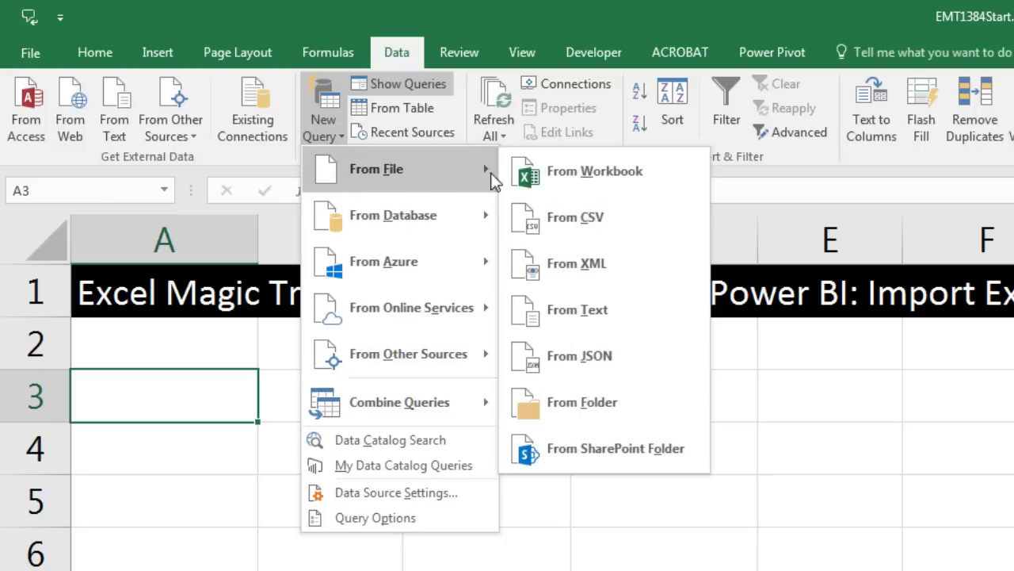
left_click(606, 171)
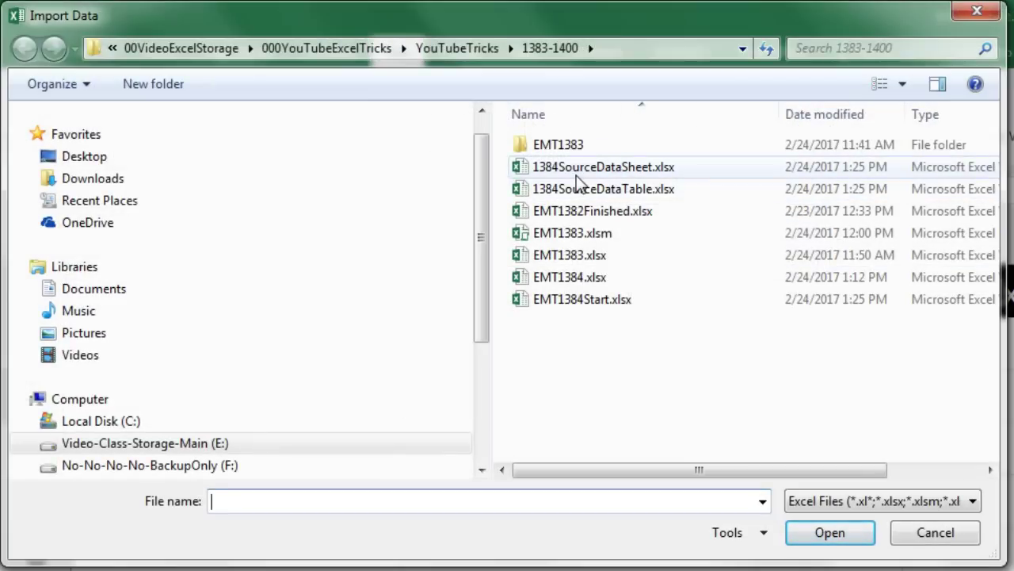
double_click(630, 170)
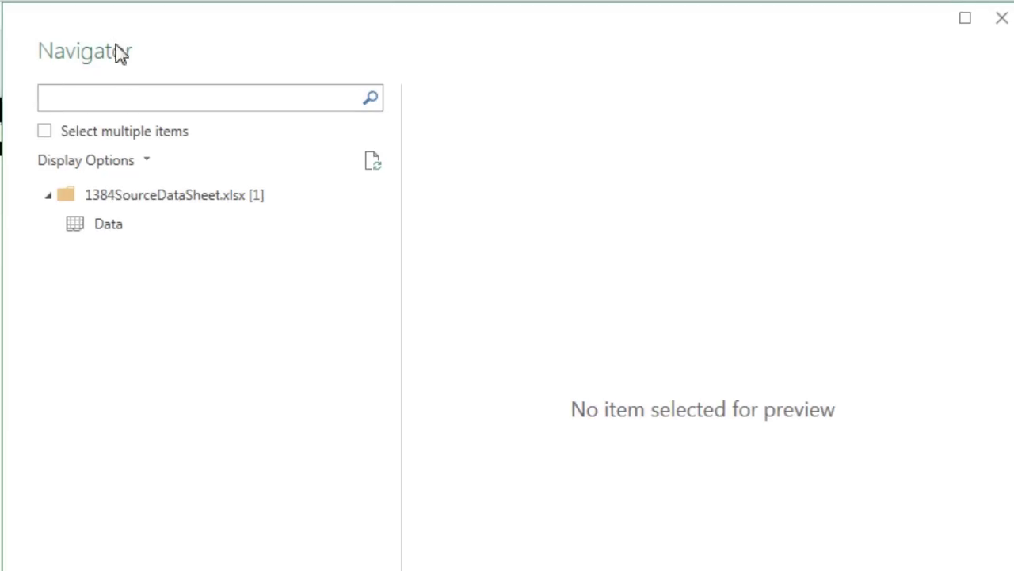
left_click(119, 224)
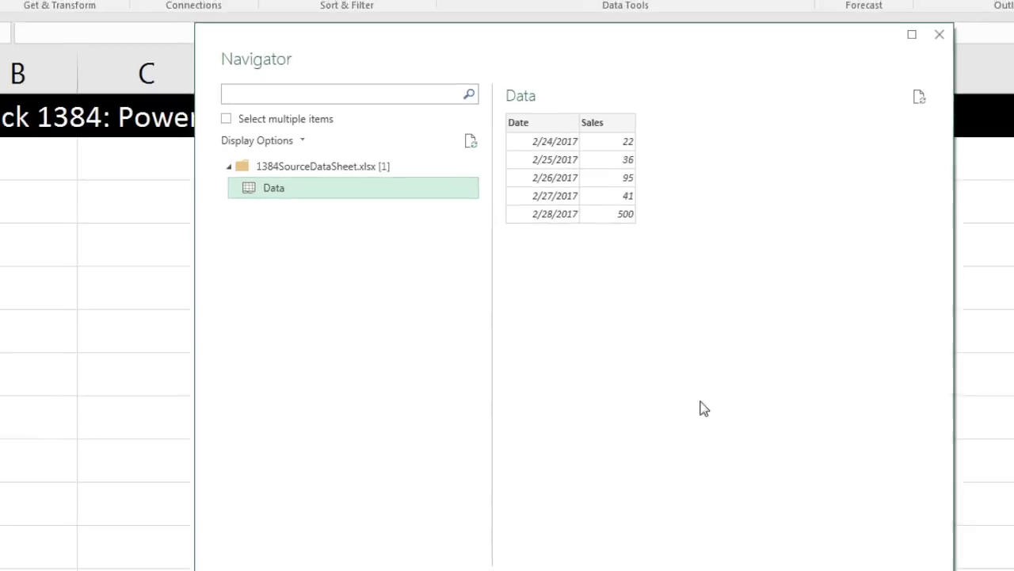
left_click(831, 546)
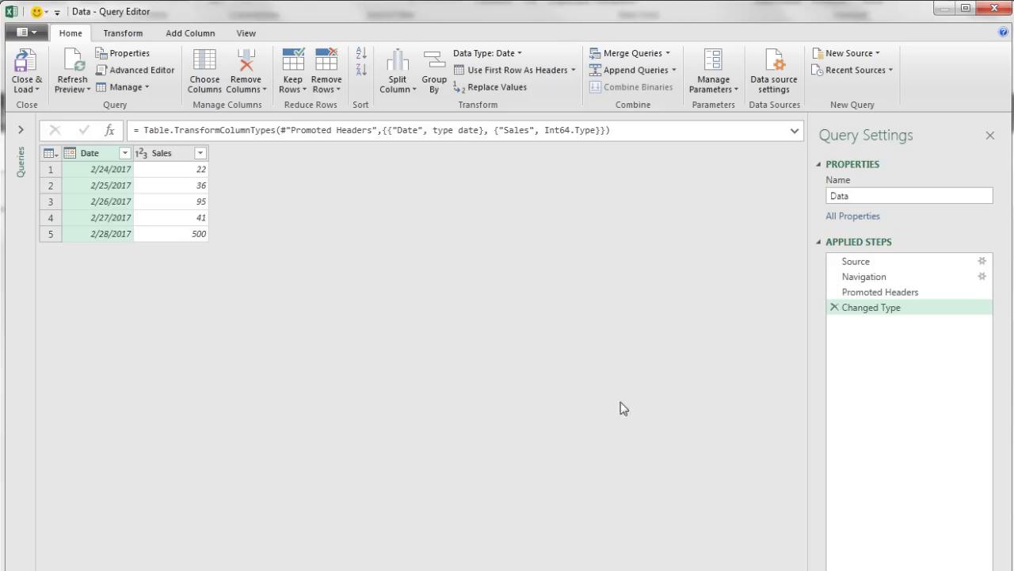
Step: Rename the query to DataFromSheet
left_click(886, 198)
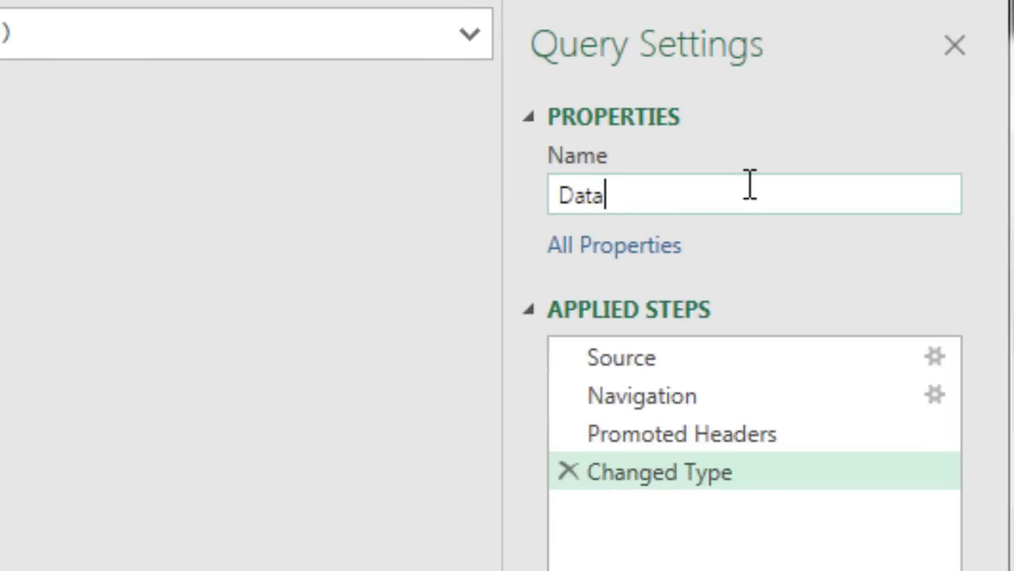
type("FromSheet")
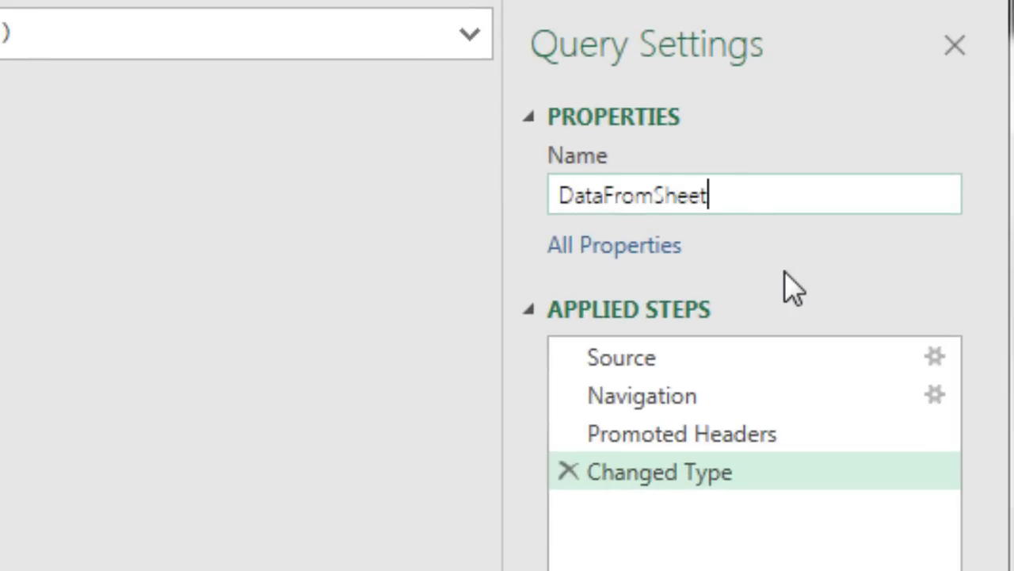
key("Return")
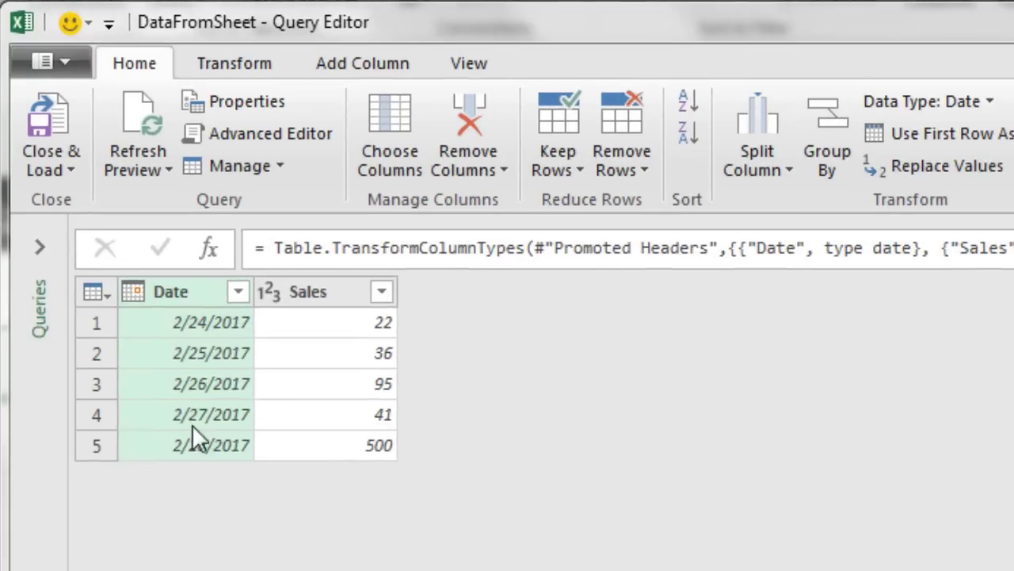
Step: Load DataFromSheet as a table on the existing 1384 sheet starting at $A$3
left_click(65, 176)
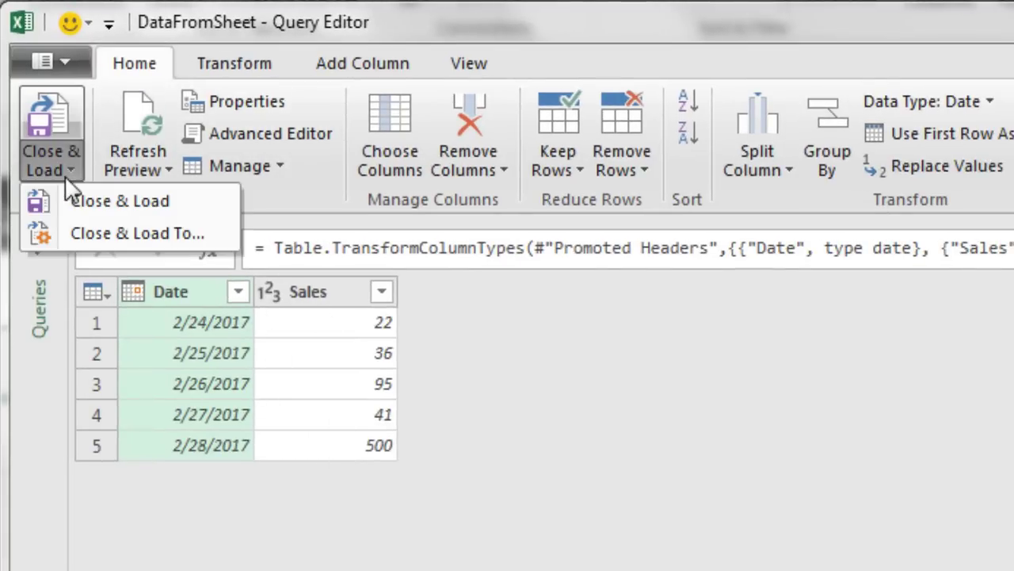
left_click(91, 232)
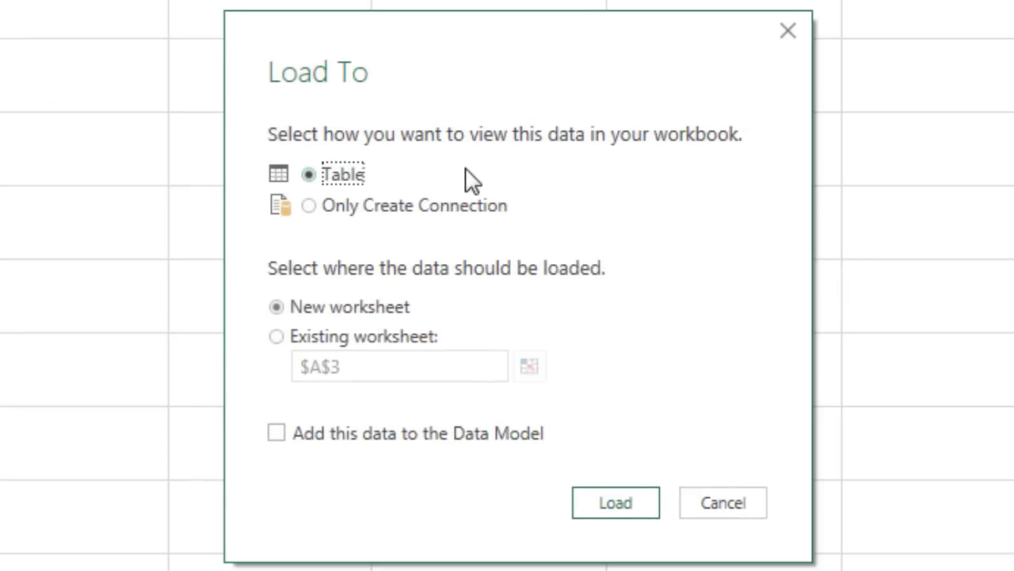
left_click(277, 341)
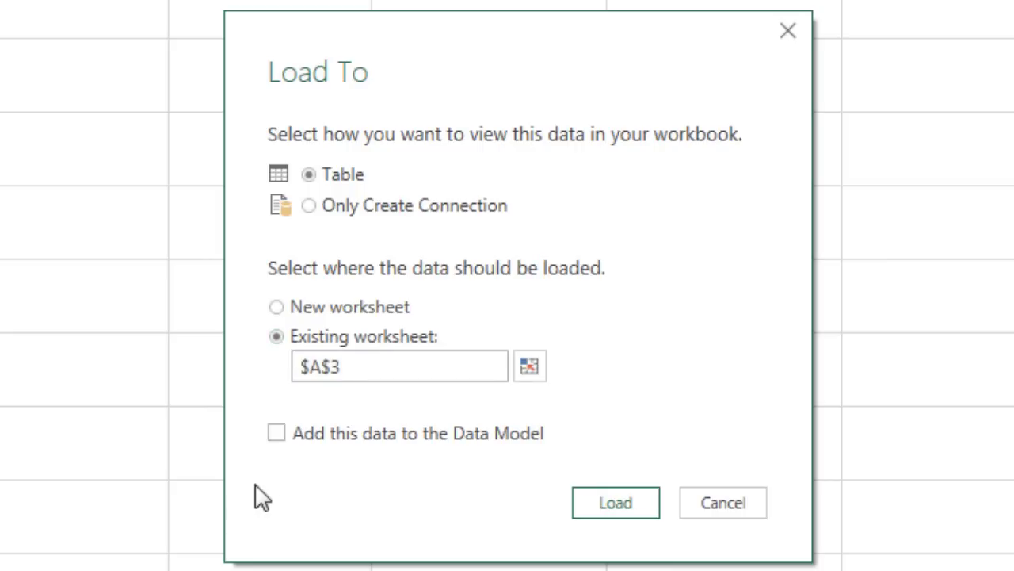
left_click(610, 512)
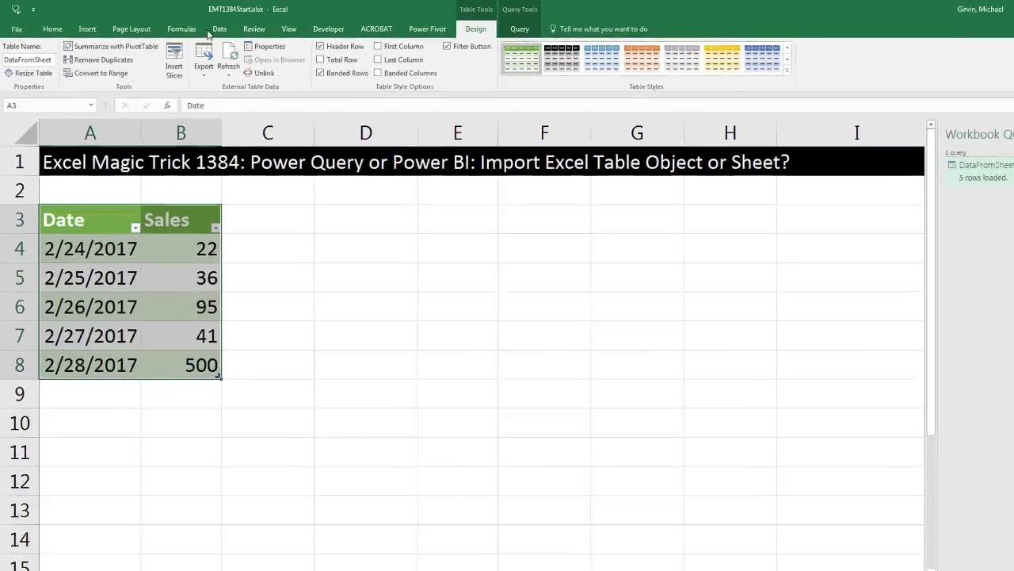
Step: Import the fSales table from 1384SourceDataTable.xlsx into the Power Query Editor
left_click(206, 27)
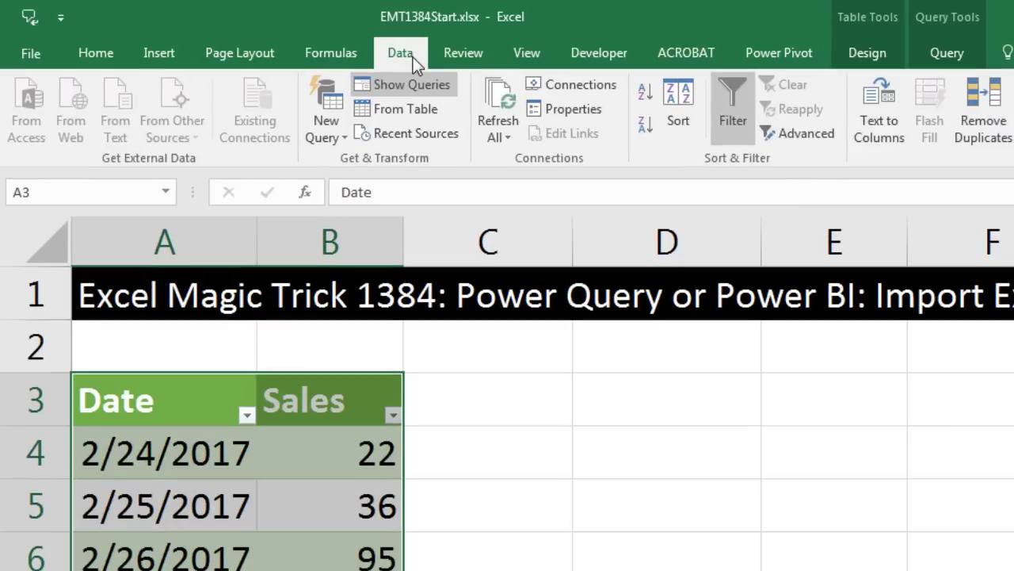
left_click(342, 137)
mouse_move(354, 174)
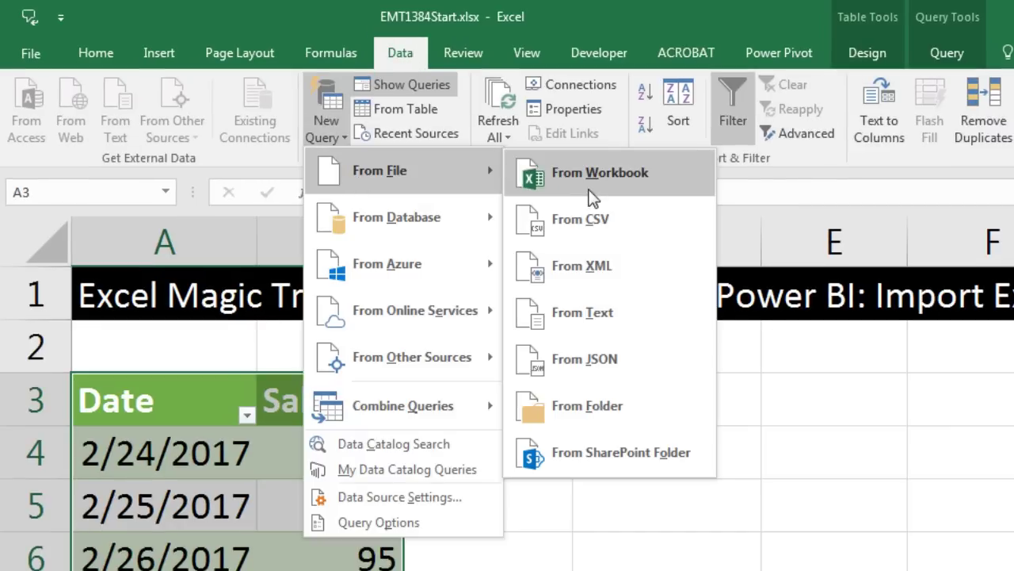
left_click(589, 189)
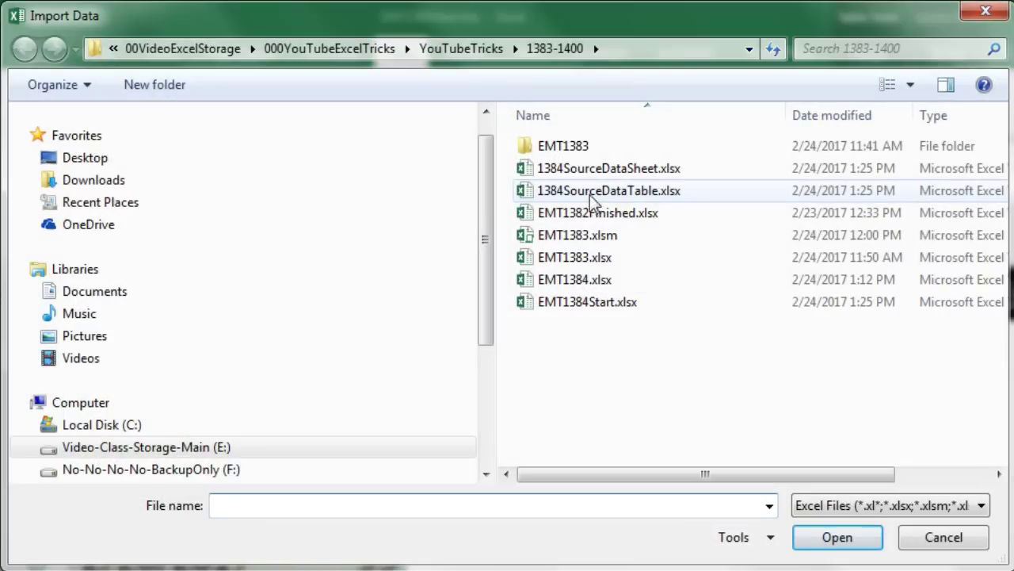
double_click(634, 193)
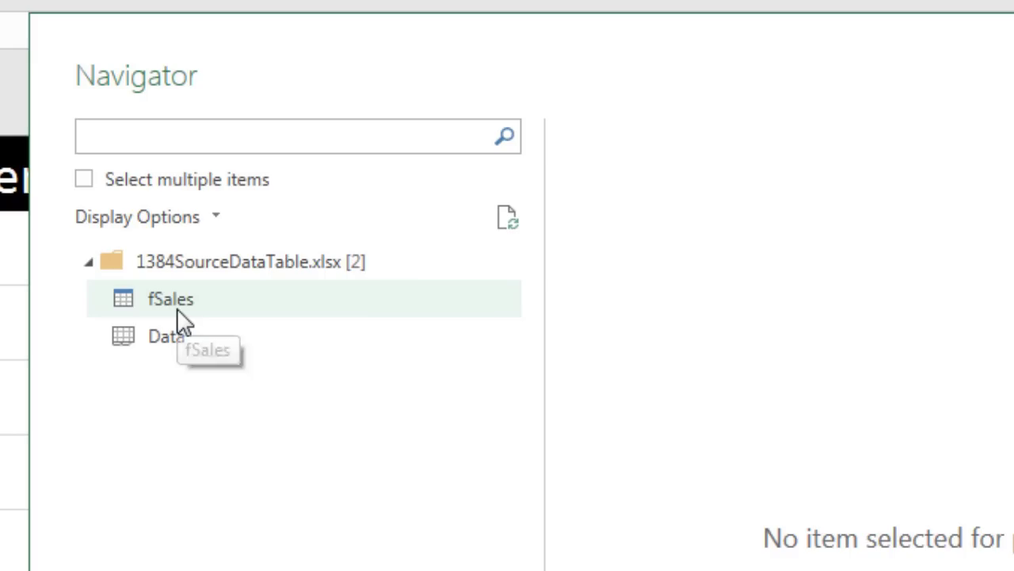
left_click(177, 308)
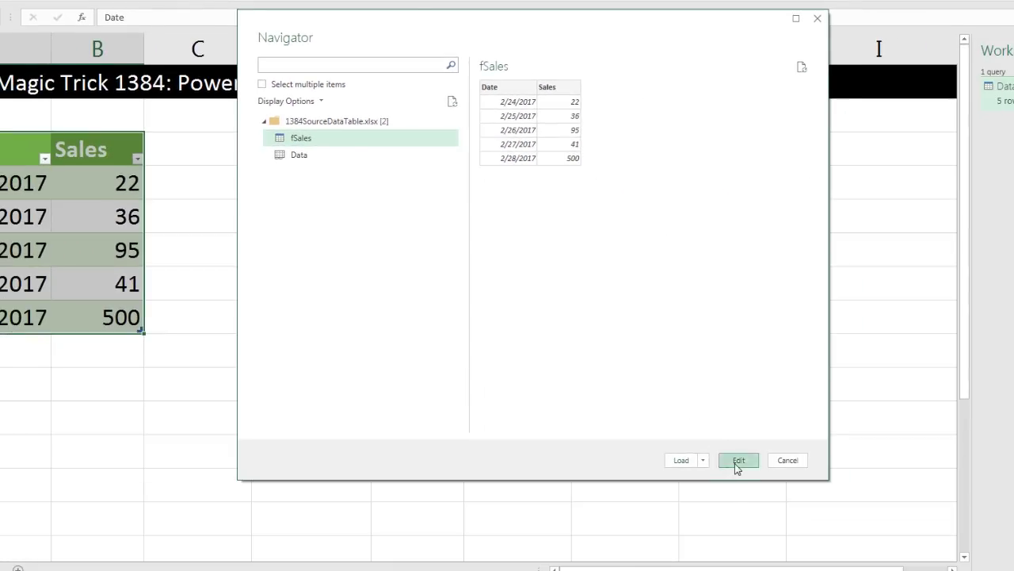
left_click(820, 567)
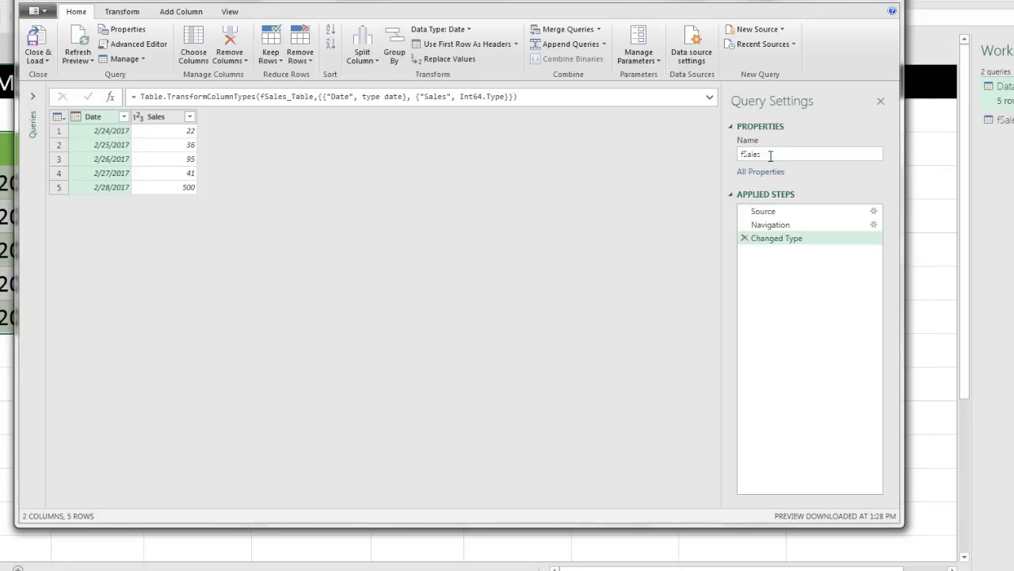
Step: Rename the fSales query to fSalesFromExcelTable
left_click(770, 156)
type("FromExcelTable")
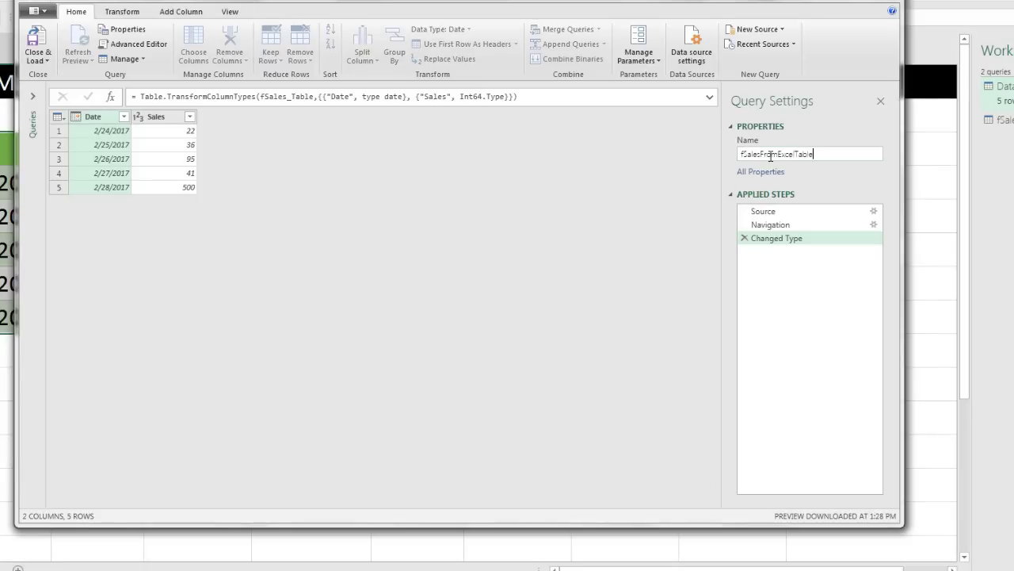
key("Return")
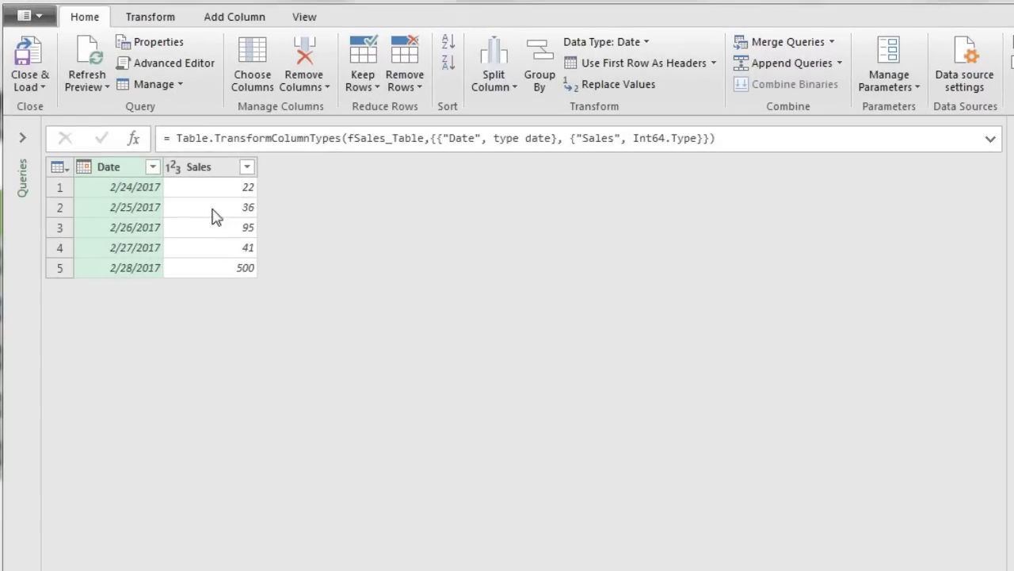
Step: Load fSalesFromExcelTable as a table at $D$3 on sheet 1384, then save EMT1384Start
left_click(42, 89)
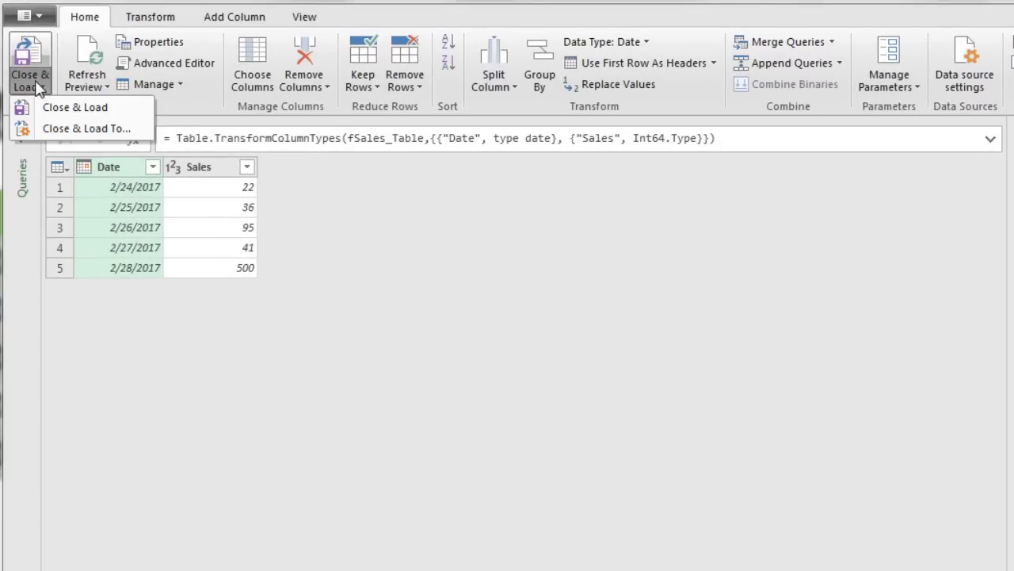
left_click(47, 130)
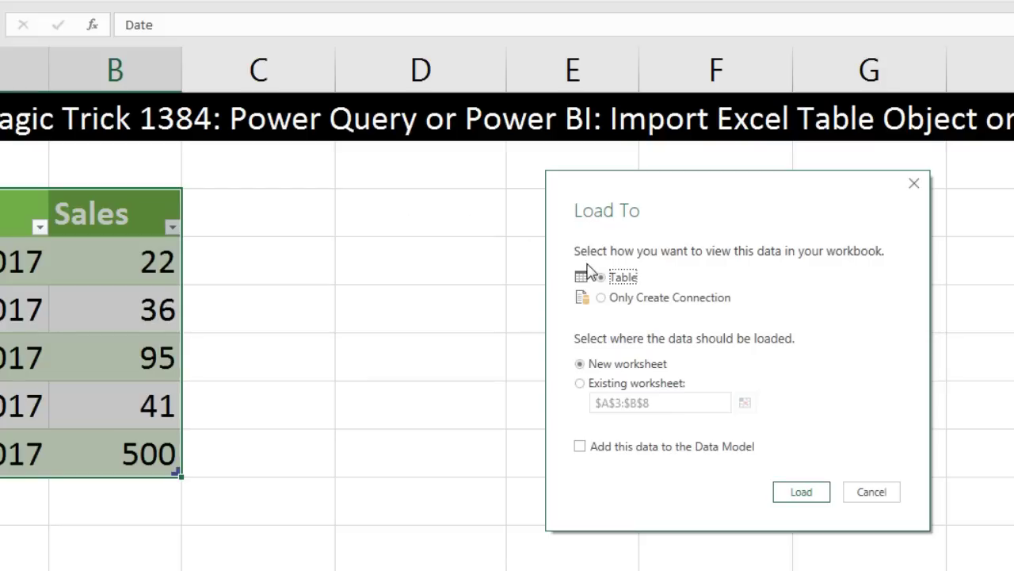
left_click(582, 387)
left_click(745, 403)
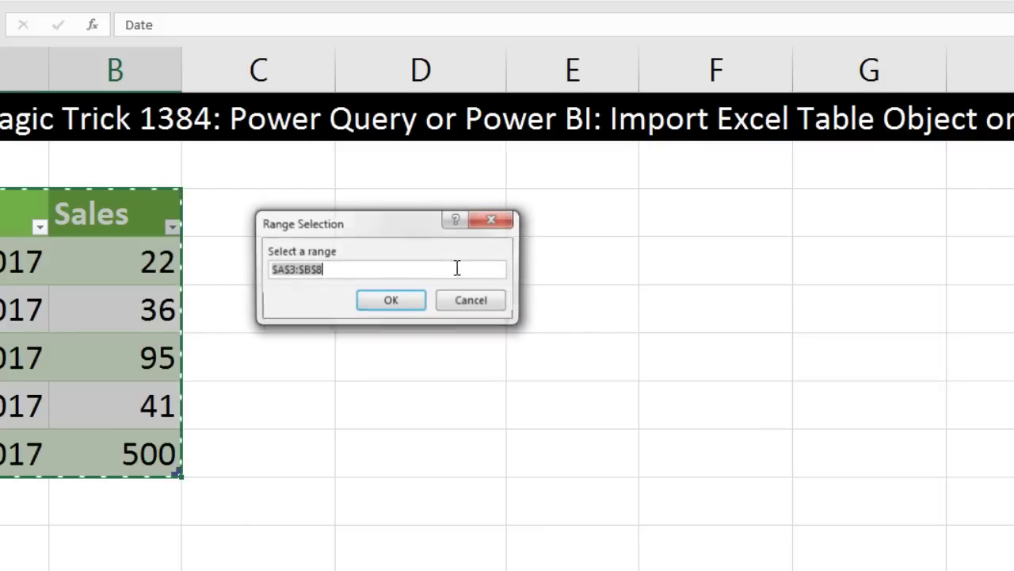
left_click_drag(396, 227, 430, 333)
left_click(403, 204)
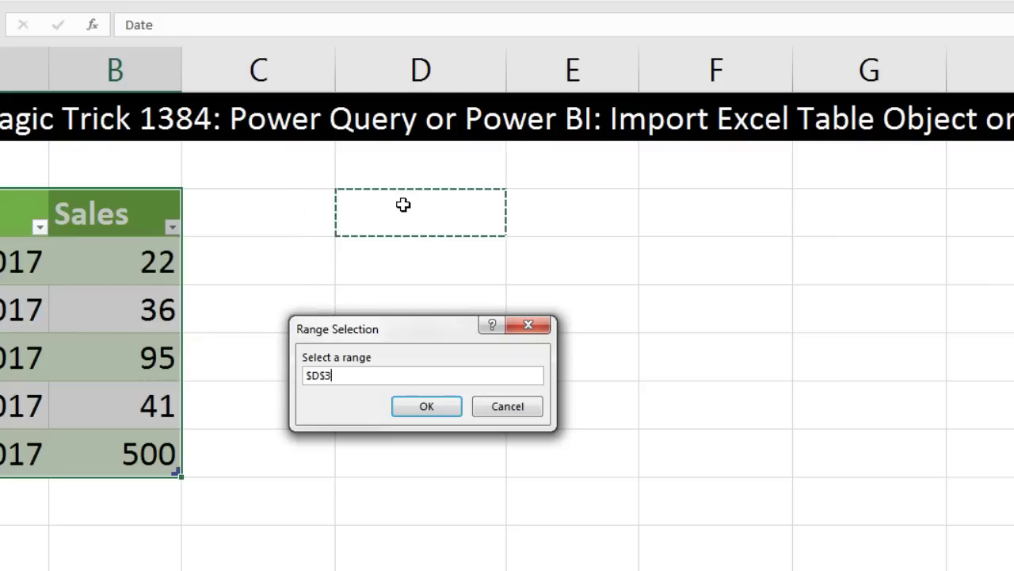
left_click(452, 416)
left_click(797, 491)
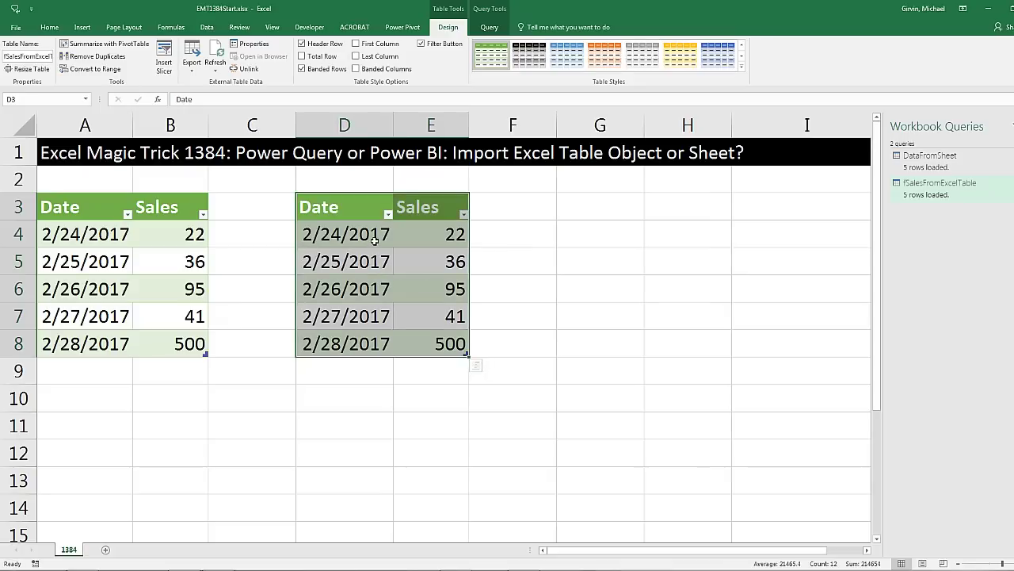
left_click(487, 263)
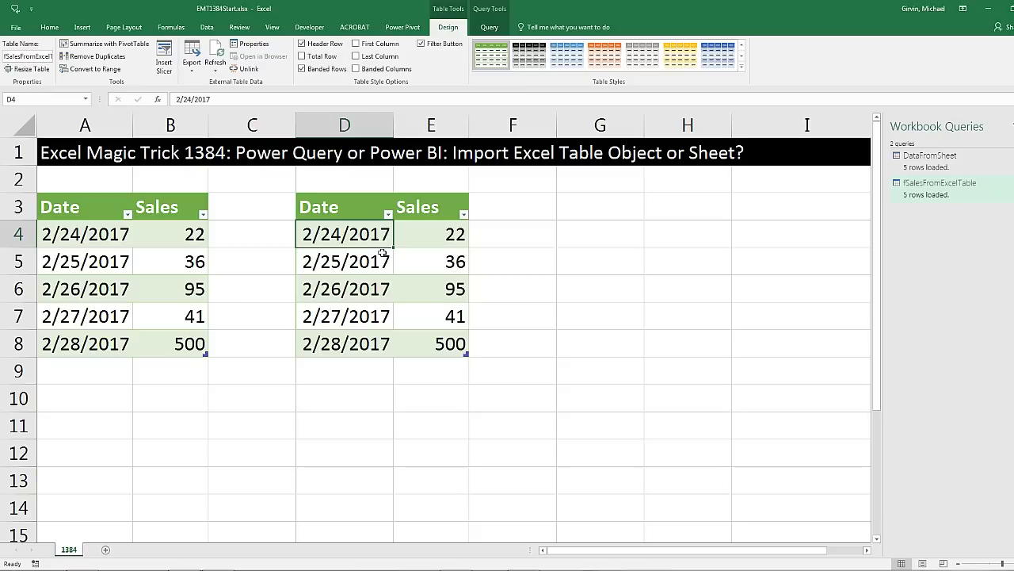
key("ctrl+s")
Step: Enter 45 in B10 of 1384SourceDataTable and save it
key("ctrl+Tab")
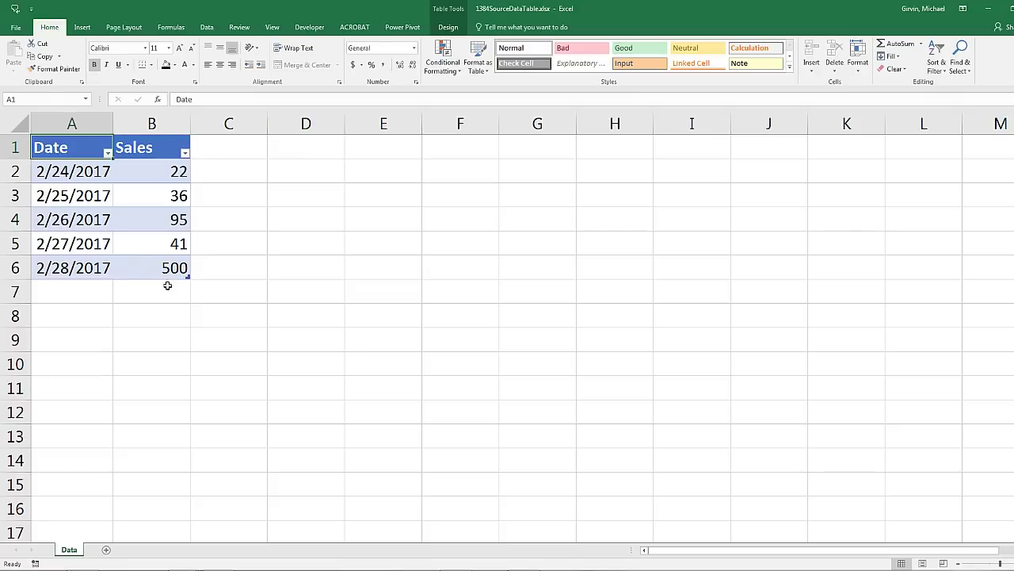
left_click(172, 362)
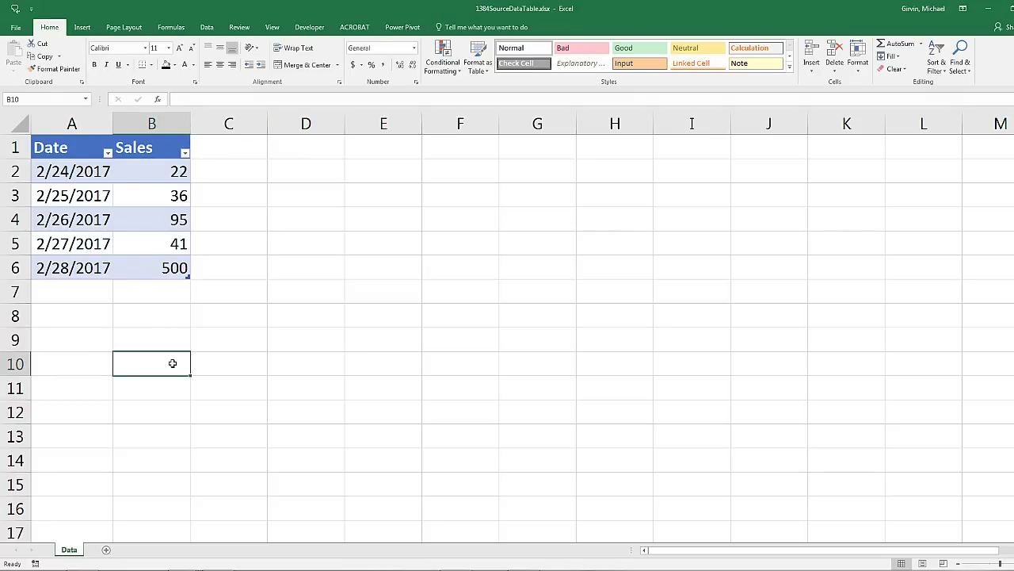
type("45")
key("Return")
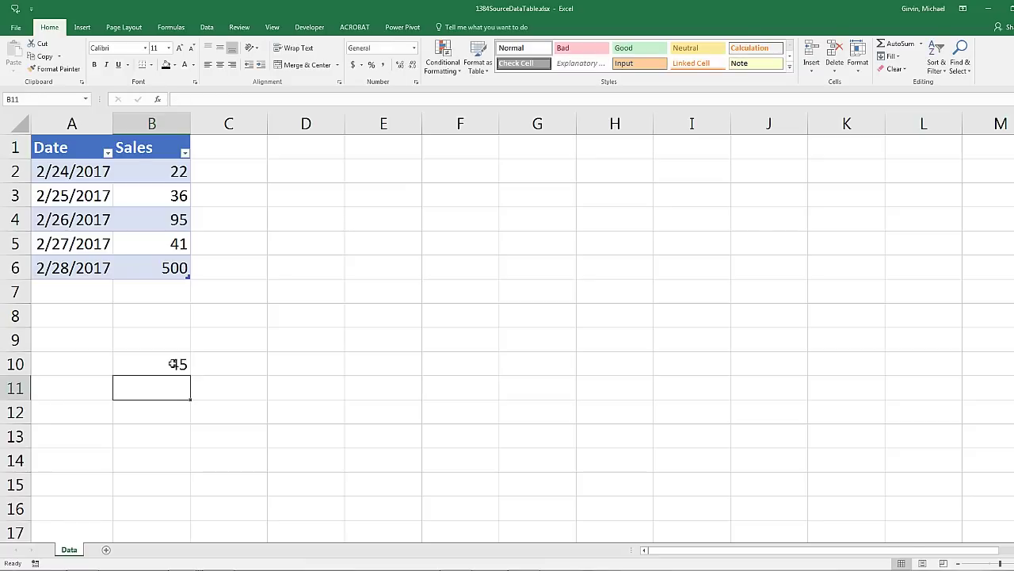
key("ctrl+s")
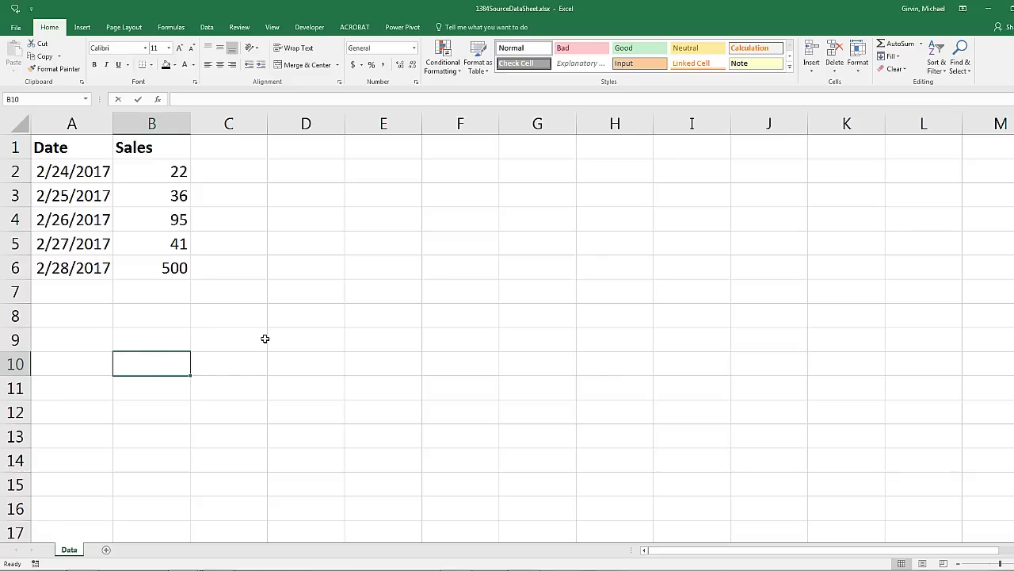
Step: Enter 45 in B10 of 1384SourceDataSheet, save it, and close the workbook
type("45")
key("Return")
key("ctrl+s")
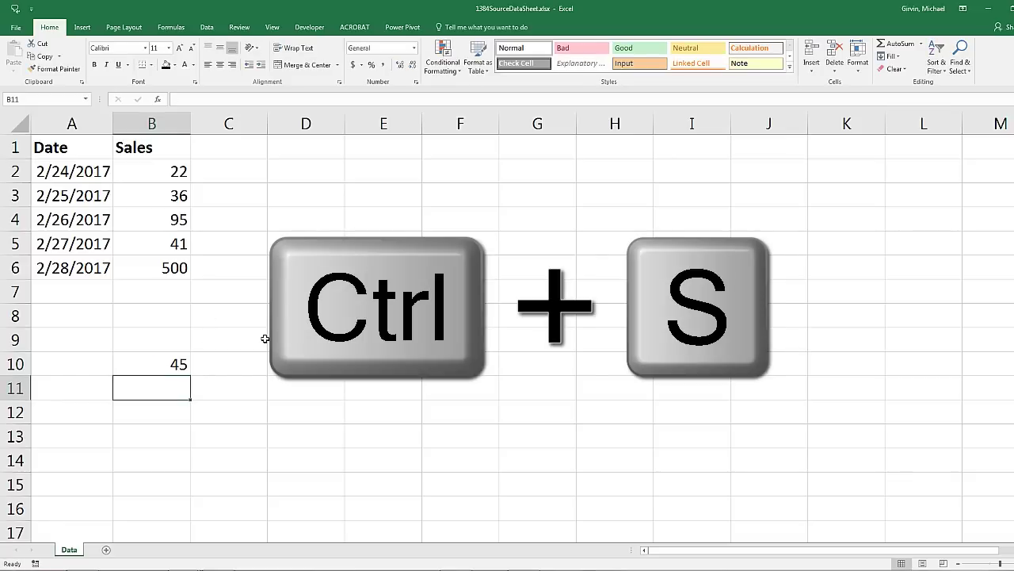
key("alt+F4")
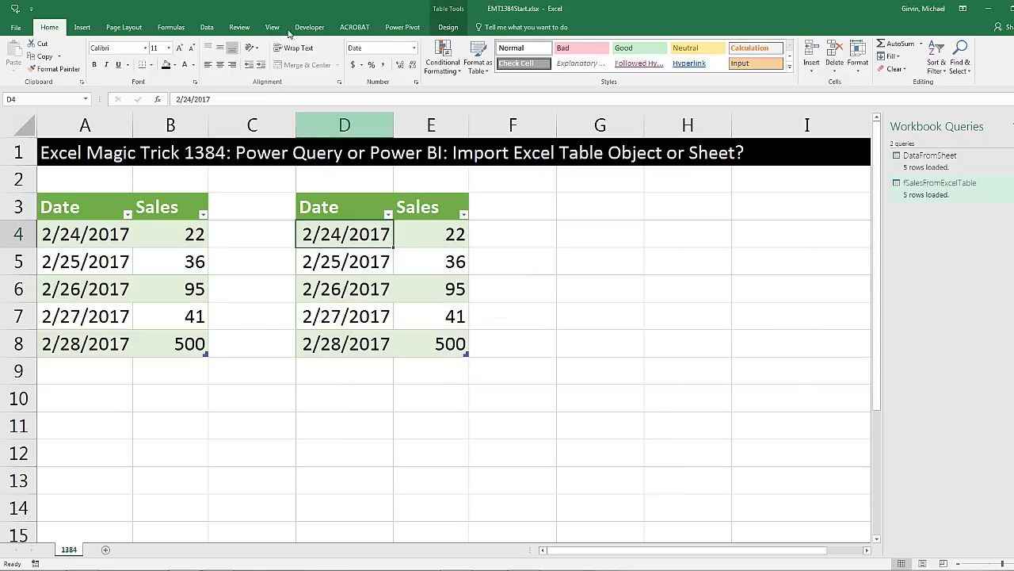
Step: Refresh all queries: DataFromSheet grows to 9 rows, fSalesFromExcelTable stays at five
left_click(210, 30)
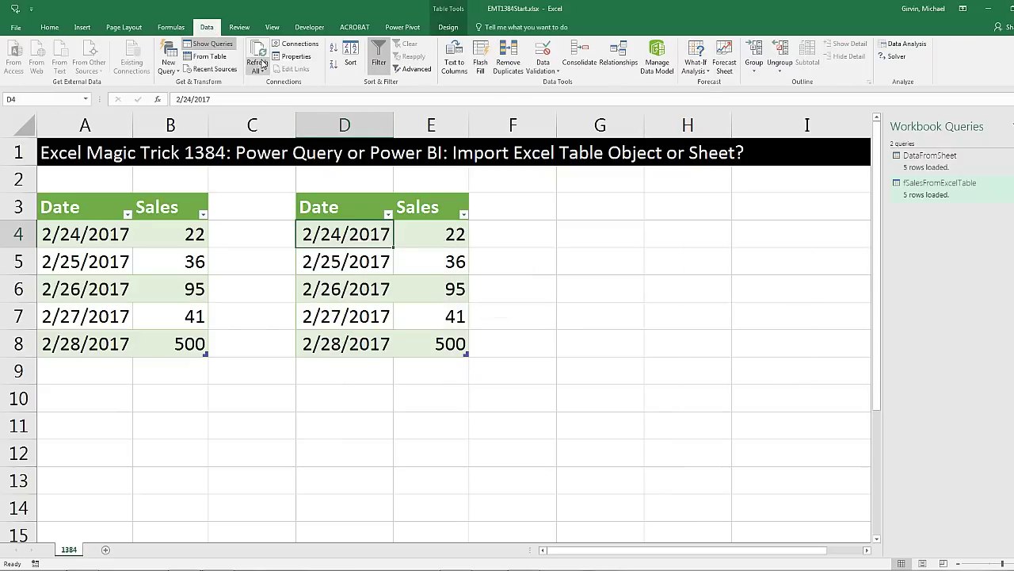
key("ctrl+alt+F5")
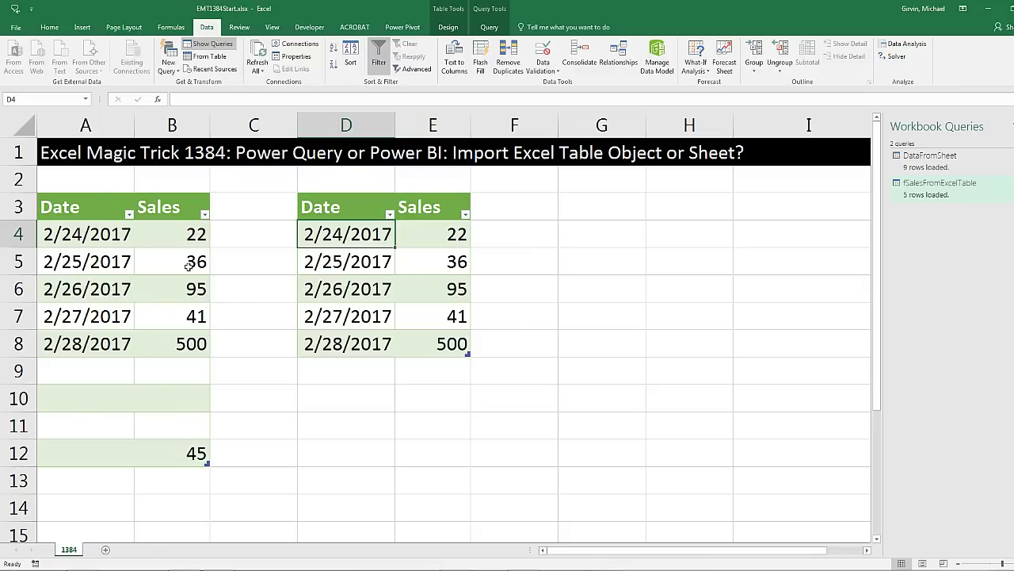
left_click(420, 238)
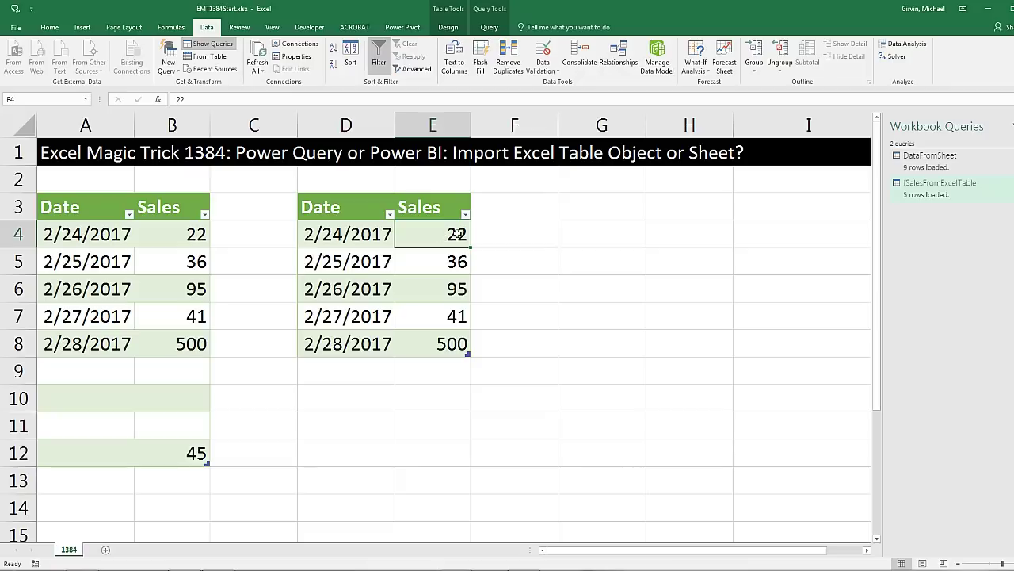
left_click(362, 263)
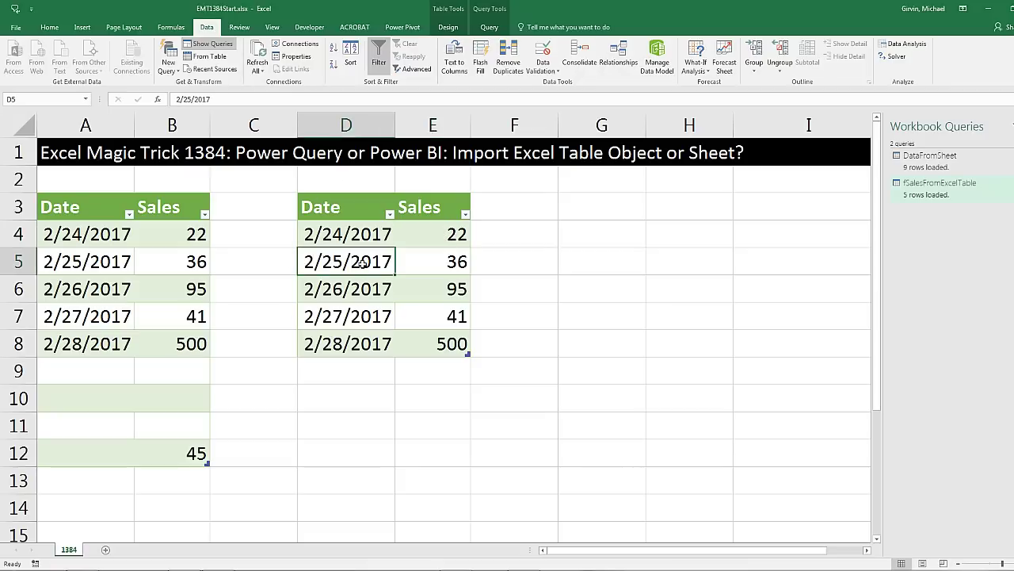